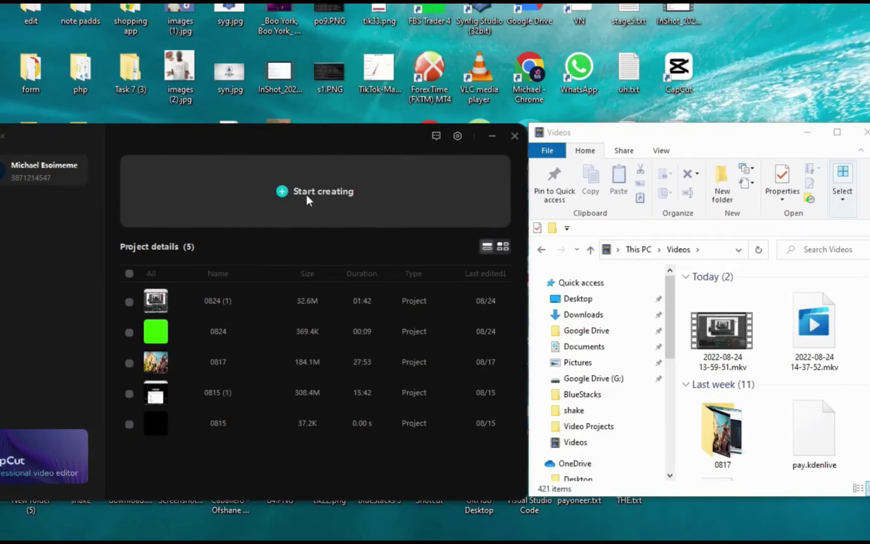
{"action": "left_click", "coordinate": [306, 196]}
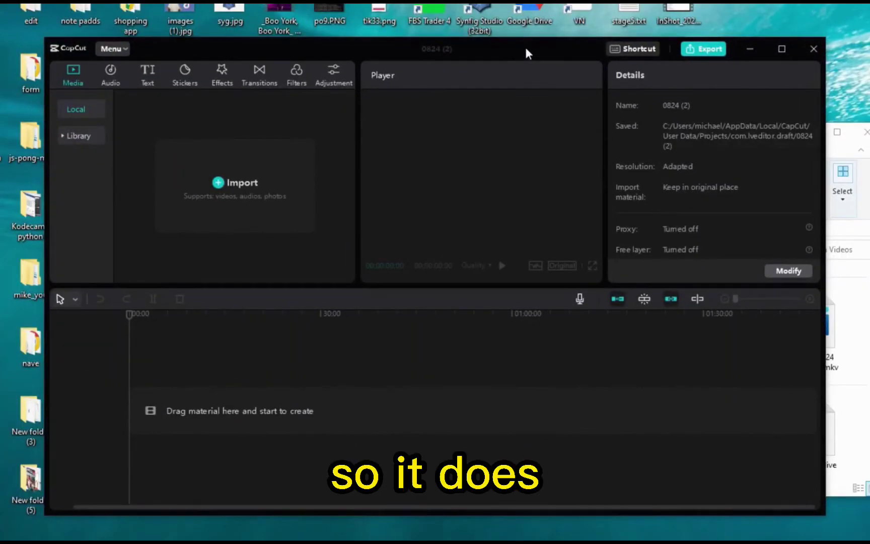
{"action": "left_click_drag", "start_coordinate": [525, 48], "coordinate": [287, 44]}
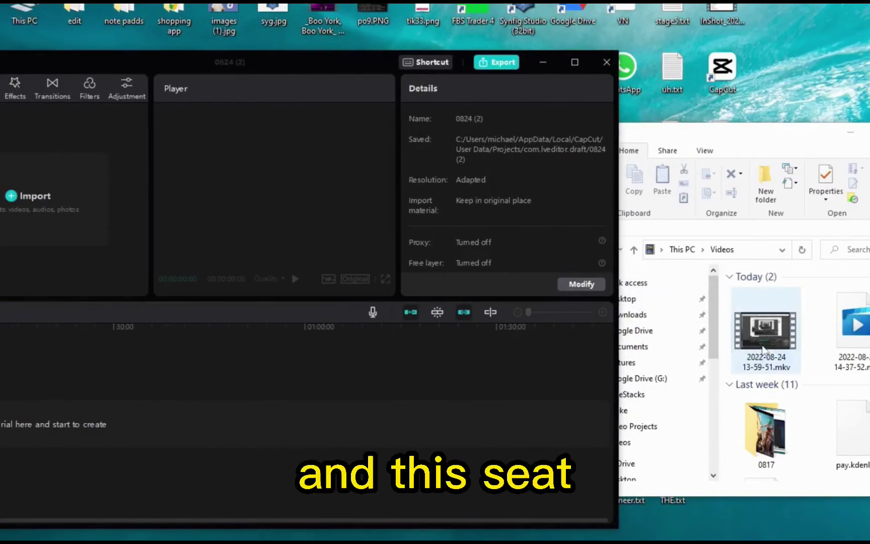
{"action": "left_click_drag", "start_coordinate": [763, 349], "coordinate": [28, 216]}
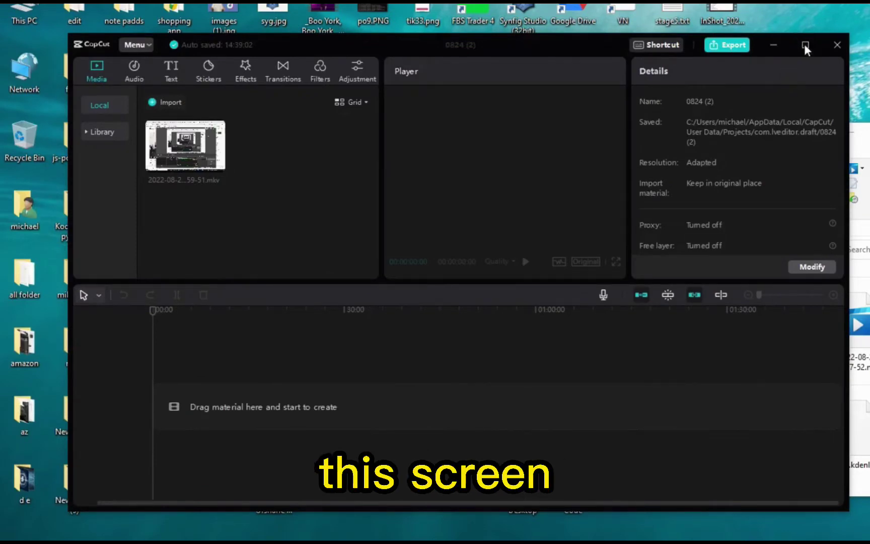
Maximize the editor, put the recording on the video track, and park the playhead near 0:41.
{"action": "left_click", "coordinate": [805, 45]}
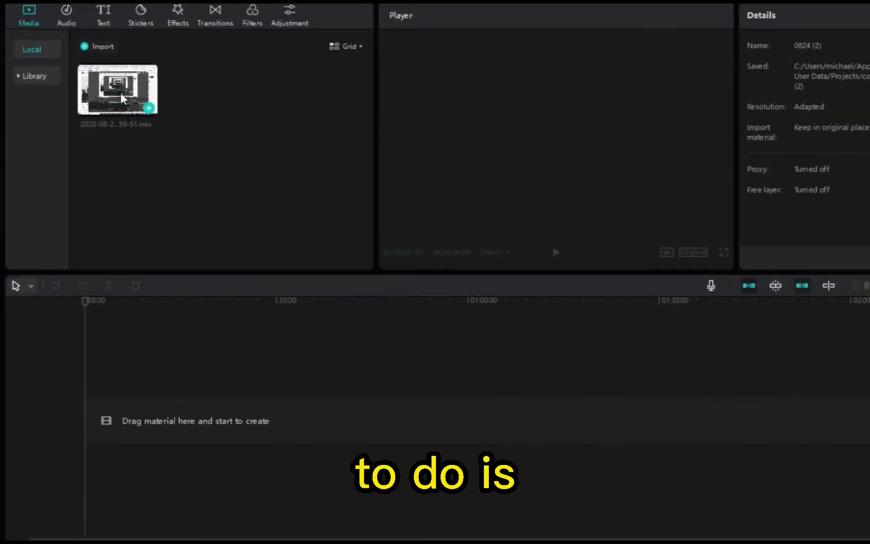
{"action": "mouse_move", "coordinate": [121, 98]}
{"action": "left_mouse_down"}
{"action": "mouse_move", "coordinate": [134, 342]}
{"action": "mouse_move", "coordinate": [105, 433]}
{"action": "mouse_move", "coordinate": [84, 433]}
{"action": "left_mouse_up"}
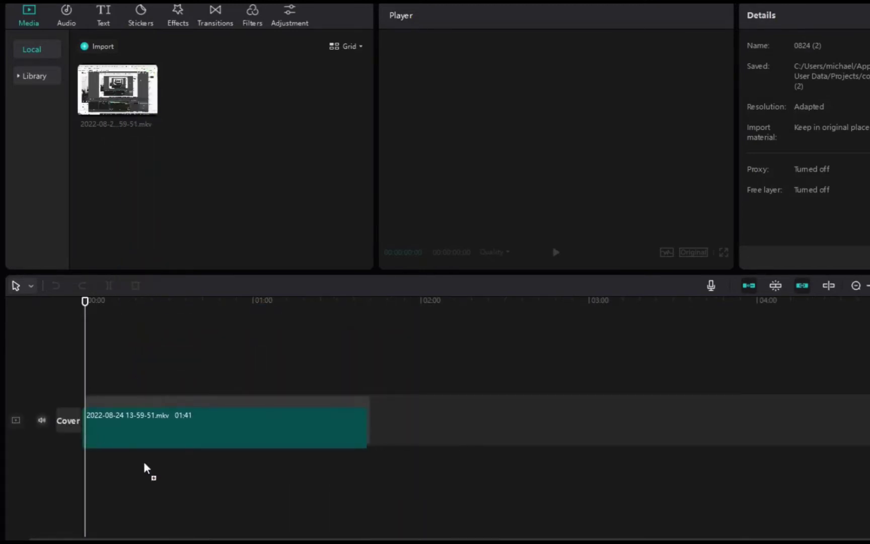
{"action": "left_click_drag", "start_coordinate": [146, 466], "coordinate": [170, 444]}
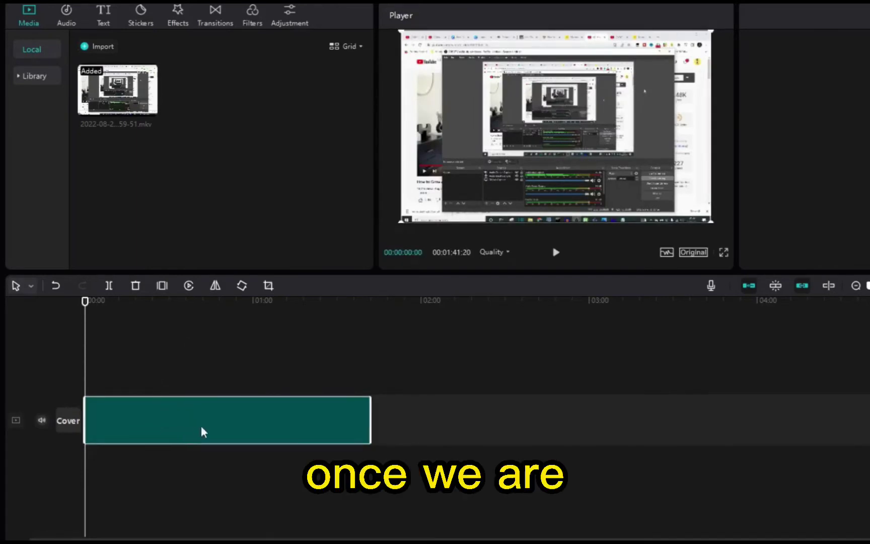
{"action": "left_click", "coordinate": [202, 376]}
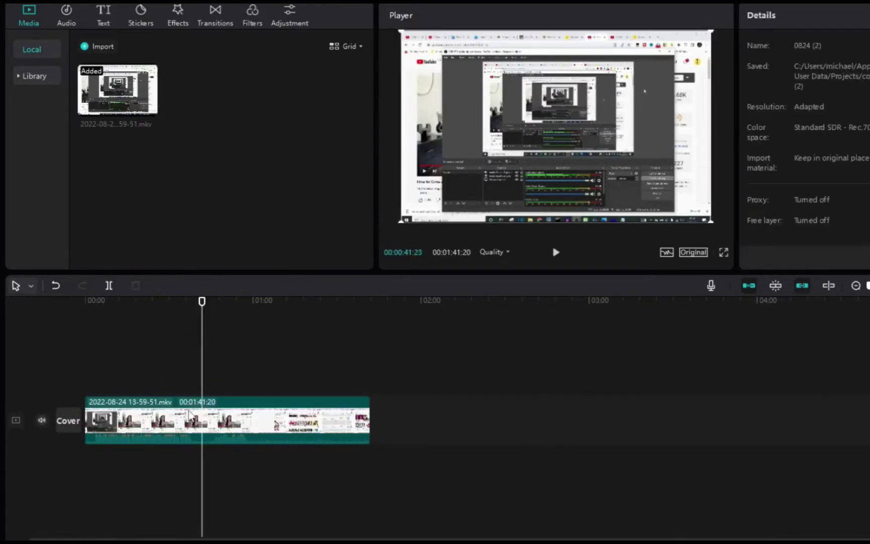
{"action": "left_click", "coordinate": [194, 411]}
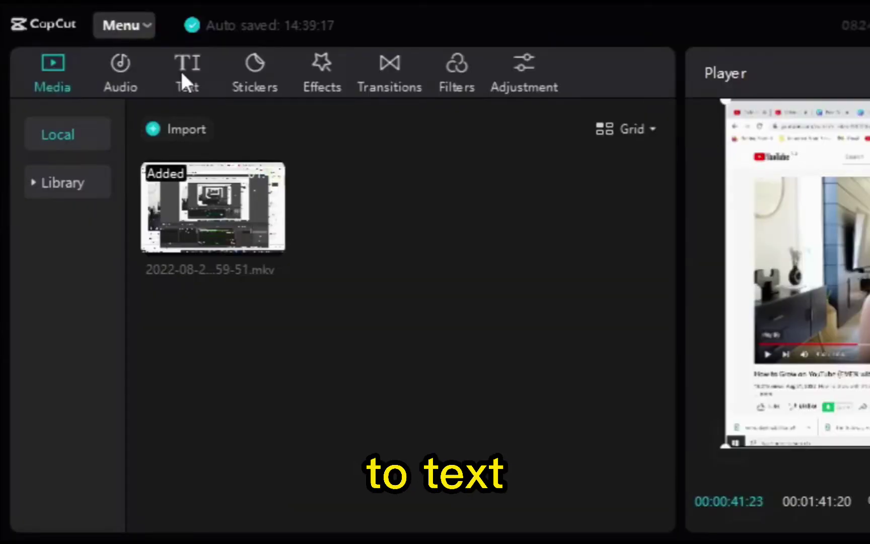
{"action": "left_click", "coordinate": [182, 68]}
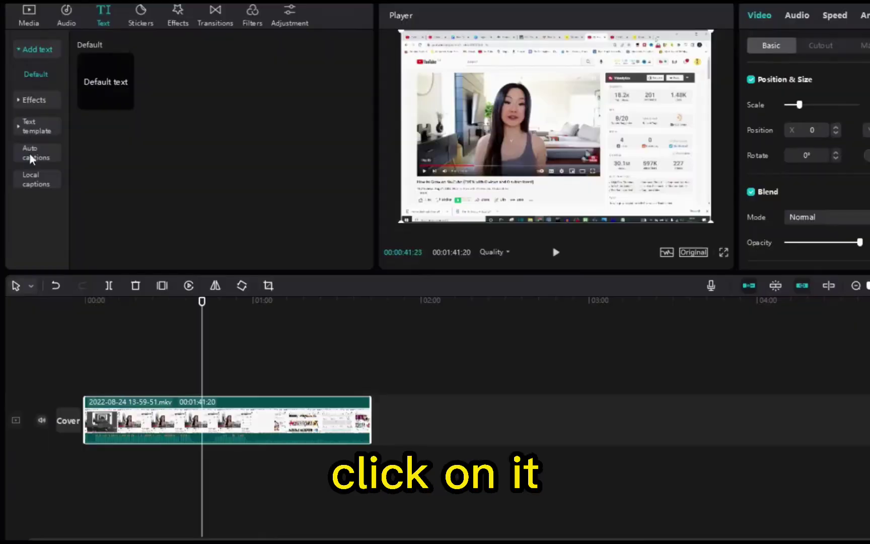
Generate automatic captions from the video's speech with Auto captions.
{"action": "left_click", "coordinate": [29, 153]}
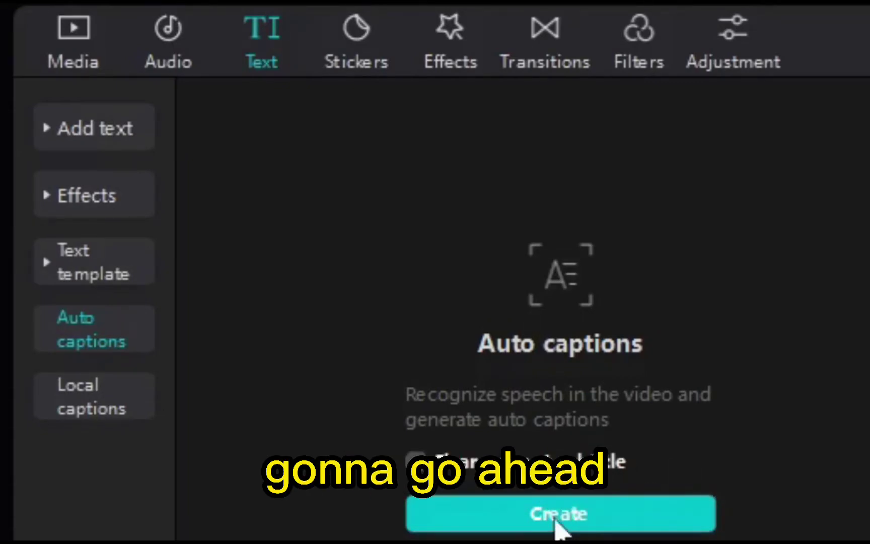
{"action": "left_click", "coordinate": [558, 518]}
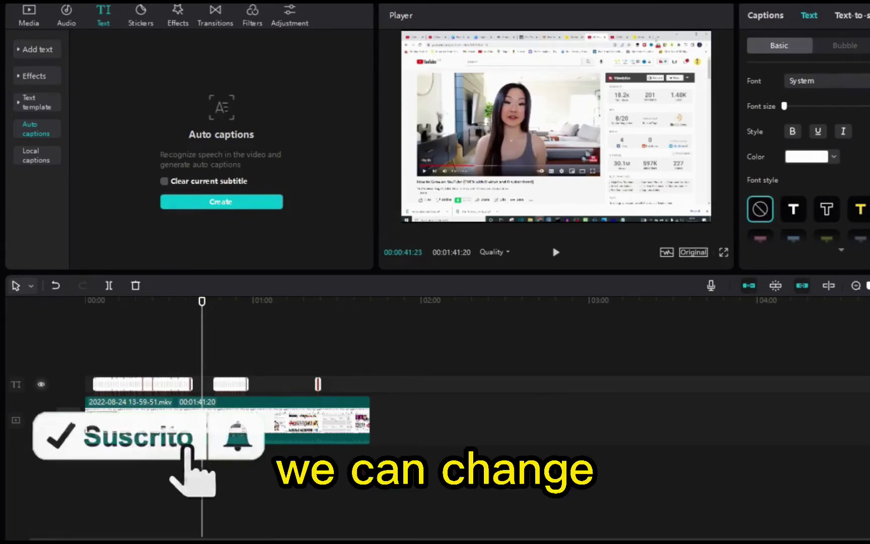
Apply the outlined text style and select a caption clip near 0:16.
{"action": "left_click", "coordinate": [827, 211]}
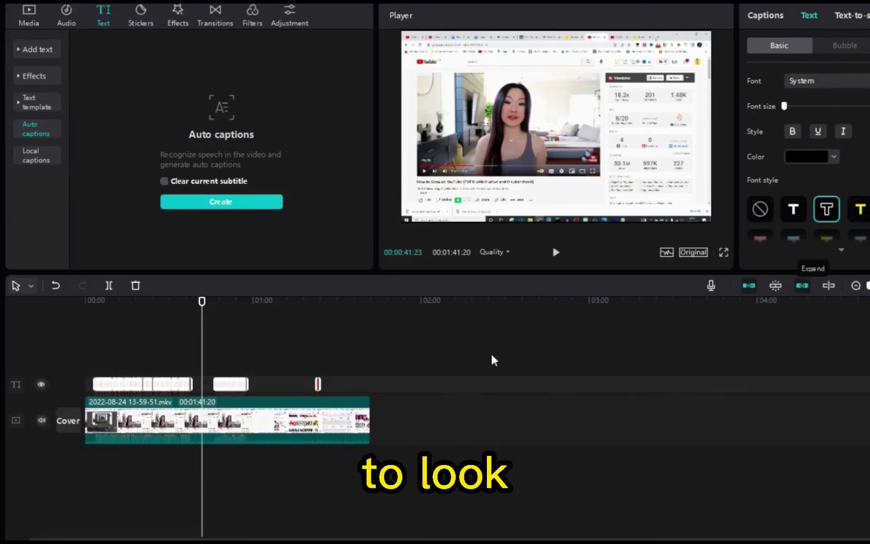
{"action": "left_click", "coordinate": [152, 371]}
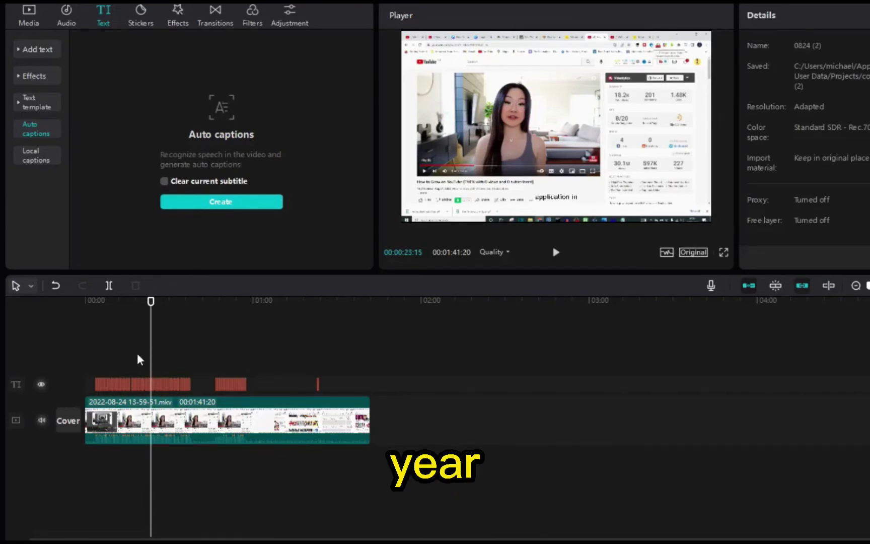
{"action": "left_click", "coordinate": [134, 369]}
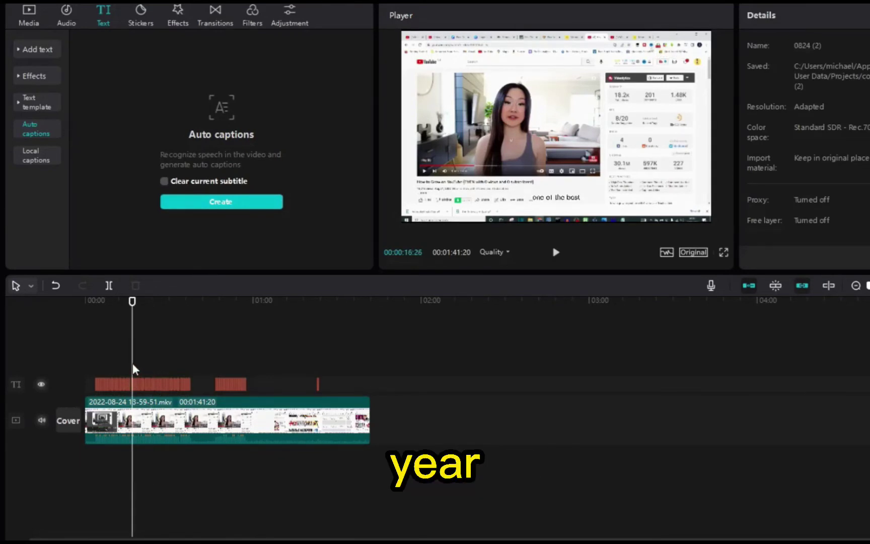
{"action": "left_click", "coordinate": [162, 383]}
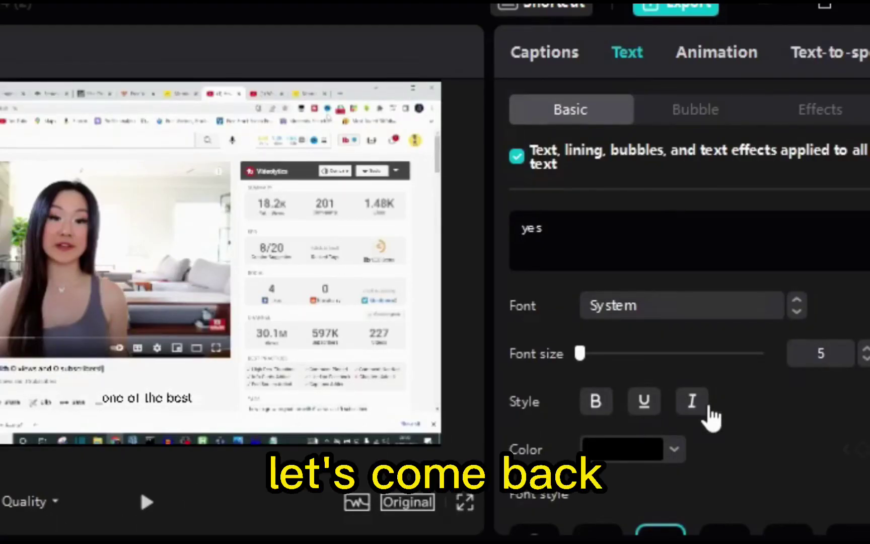
{"action": "scroll", "coordinate": [710, 418], "scroll_direction": "down", "scroll_amount": 3}
{"action": "scroll", "coordinate": [710, 418], "scroll_direction": "down", "scroll_amount": 3}
{"action": "scroll", "coordinate": [710, 418], "scroll_direction": "up", "scroll_amount": 1}
{"action": "scroll", "coordinate": [711, 418], "scroll_direction": "up", "scroll_amount": 3}
{"action": "scroll", "coordinate": [711, 419], "scroll_direction": "up", "scroll_amount": 1}
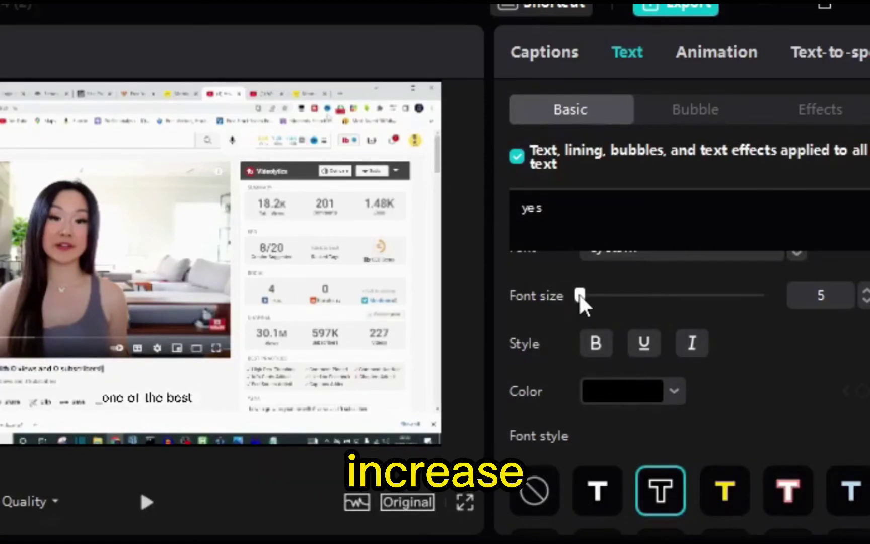
Set caption font size to 43, the light-blue style preset, bold and underline.
{"action": "left_click_drag", "start_coordinate": [579, 296], "coordinate": [600, 305]}
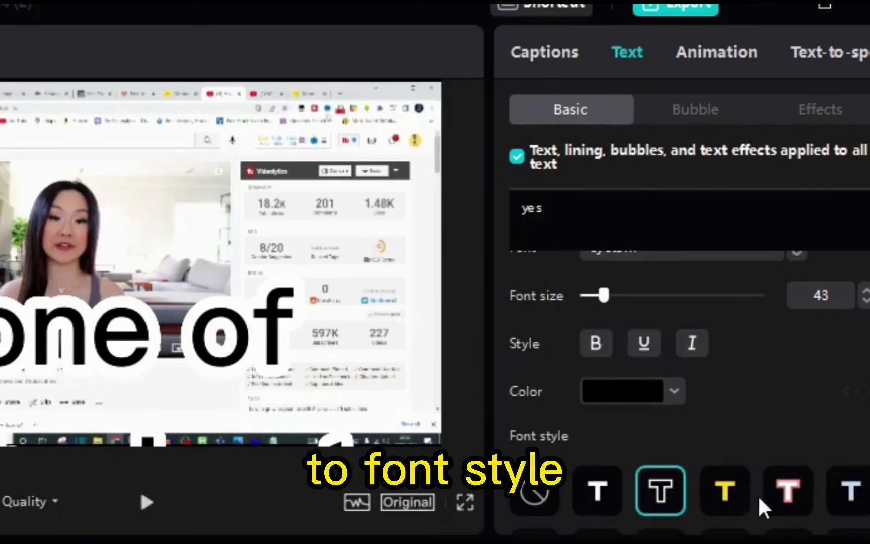
{"action": "left_click", "coordinate": [729, 482]}
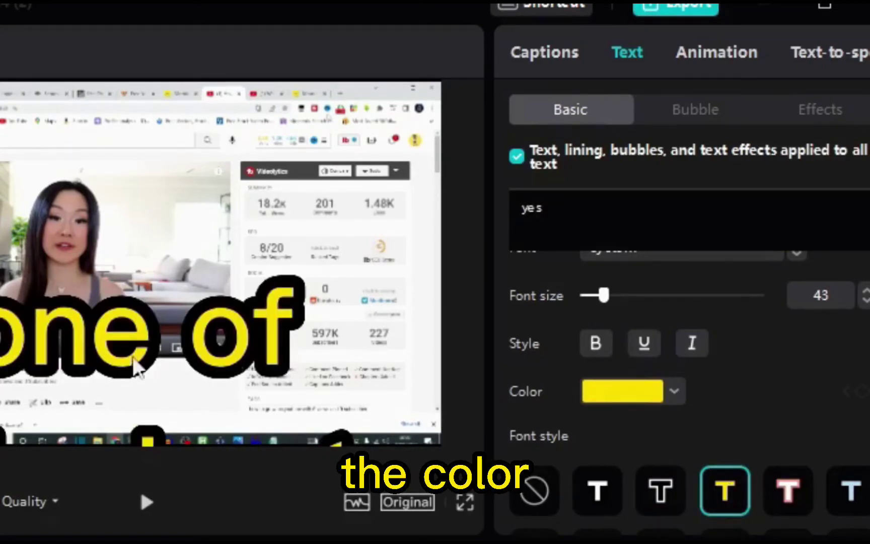
{"action": "left_click", "coordinate": [790, 482]}
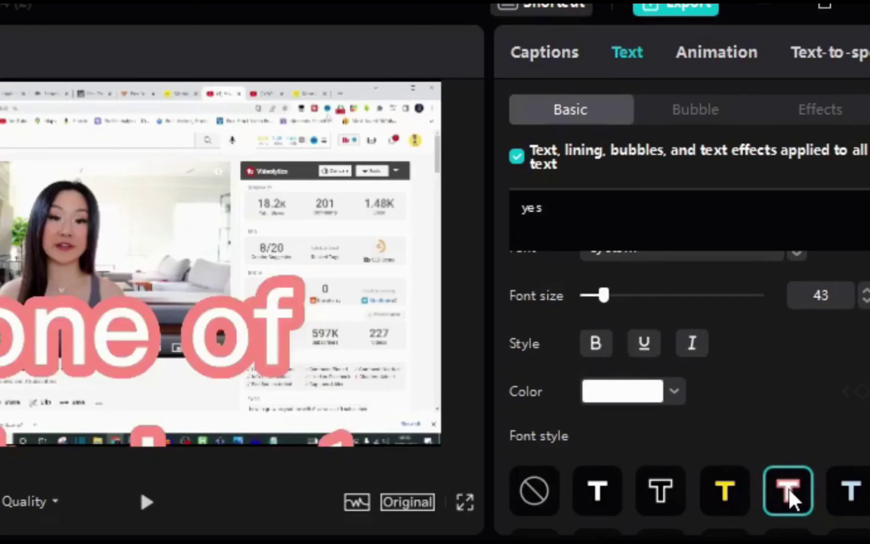
{"action": "left_click", "coordinate": [848, 491]}
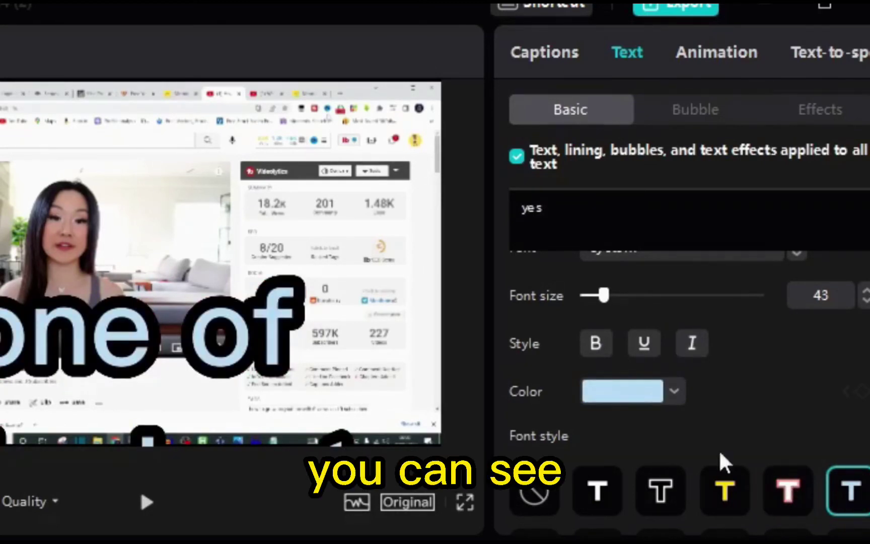
{"action": "left_click", "coordinate": [597, 347]}
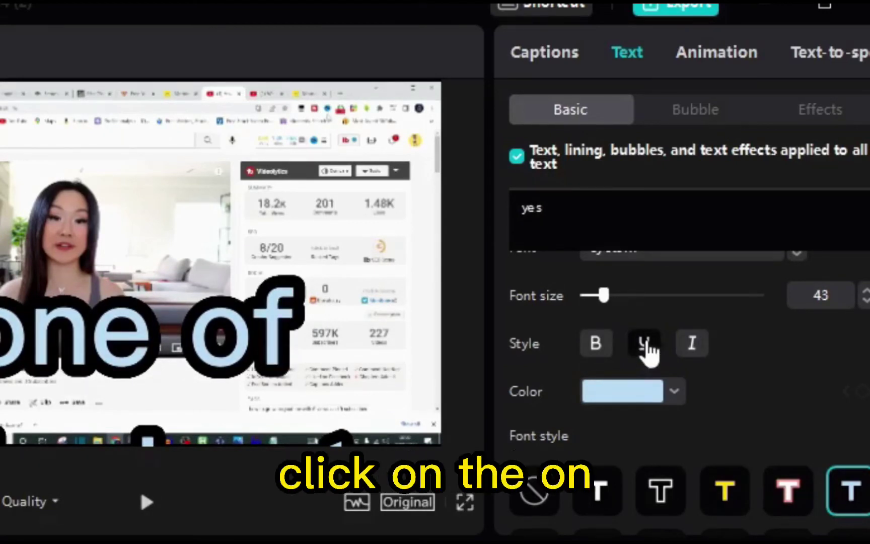
{"action": "left_click", "coordinate": [644, 348]}
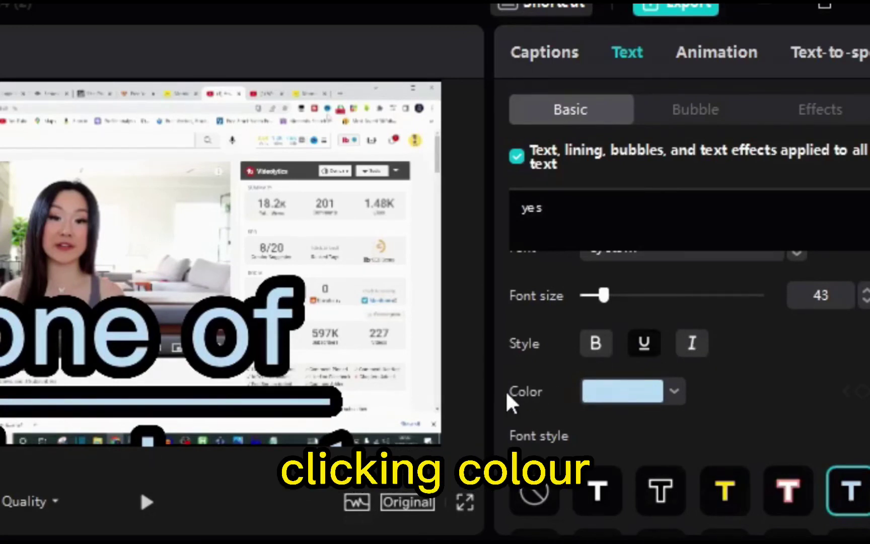
Make the captions pink and shrink their font size to 29.
{"action": "left_click", "coordinate": [612, 400]}
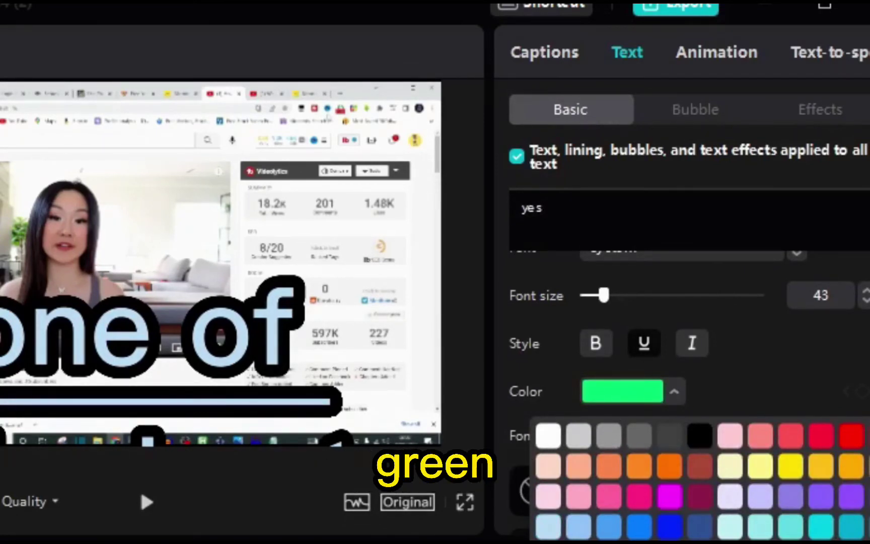
{"action": "left_click", "coordinate": [636, 487]}
{"action": "left_click", "coordinate": [748, 296]}
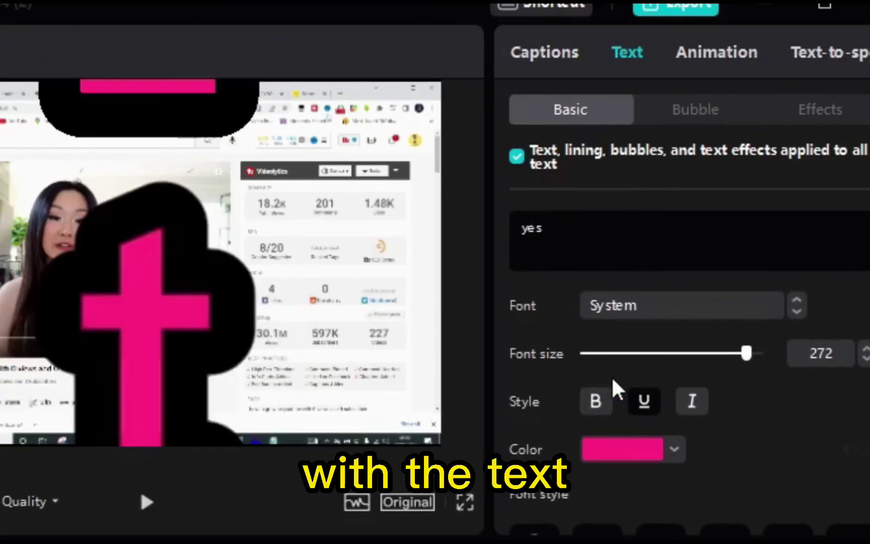
{"action": "left_click", "coordinate": [640, 354]}
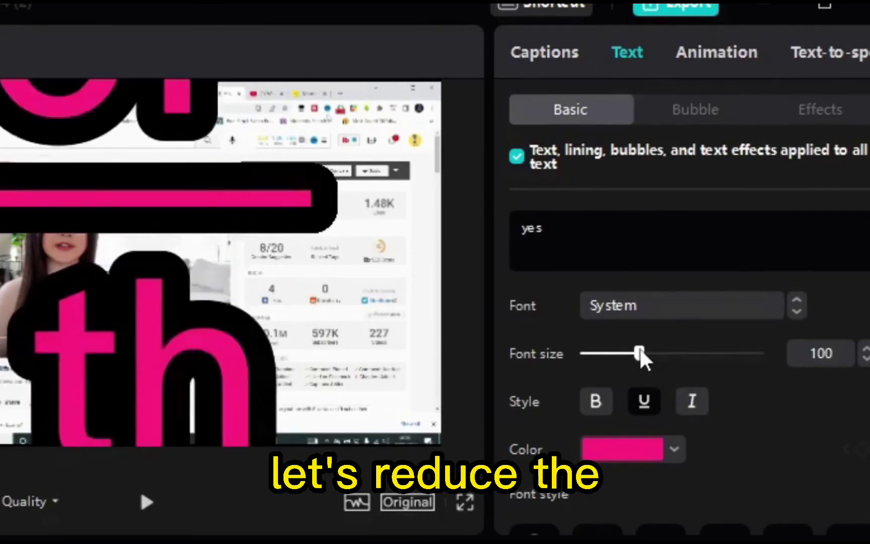
{"action": "left_click_drag", "start_coordinate": [639, 354], "coordinate": [595, 354]}
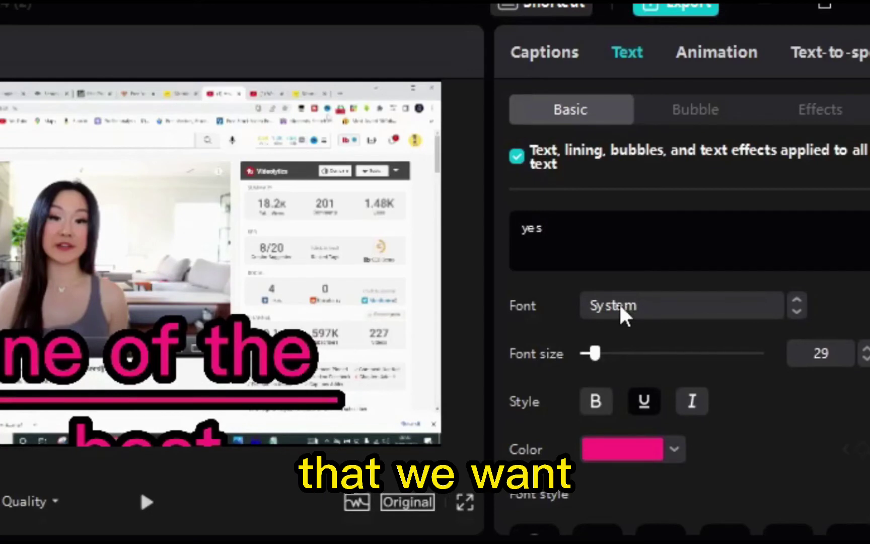
Download and apply the Rosemary script font to the captions.
{"action": "left_click", "coordinate": [653, 305]}
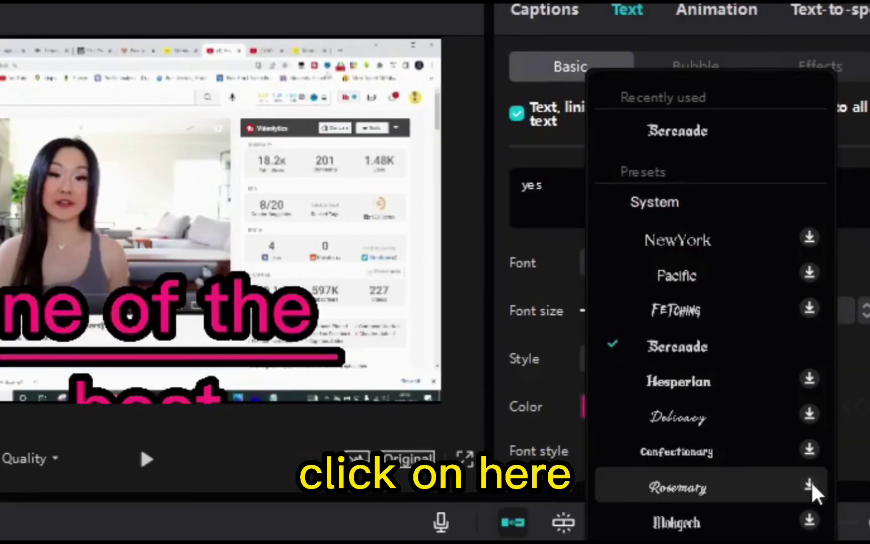
{"action": "left_click", "coordinate": [811, 483]}
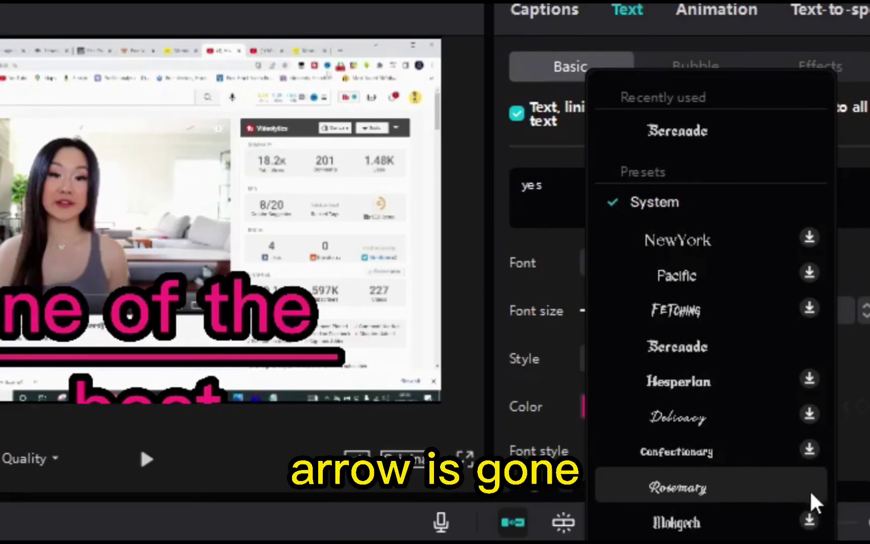
{"action": "left_click", "coordinate": [665, 487]}
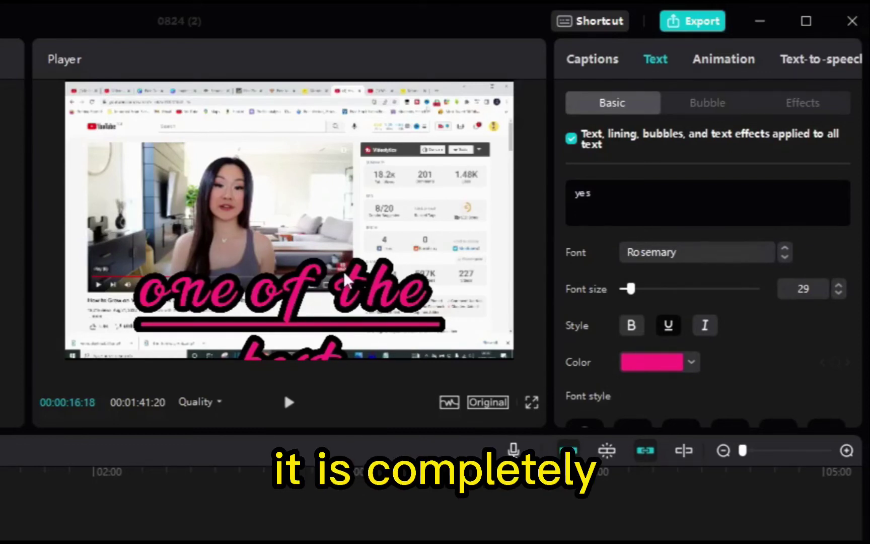
{"action": "scroll", "coordinate": [732, 253], "scroll_direction": "down", "scroll_amount": 10}
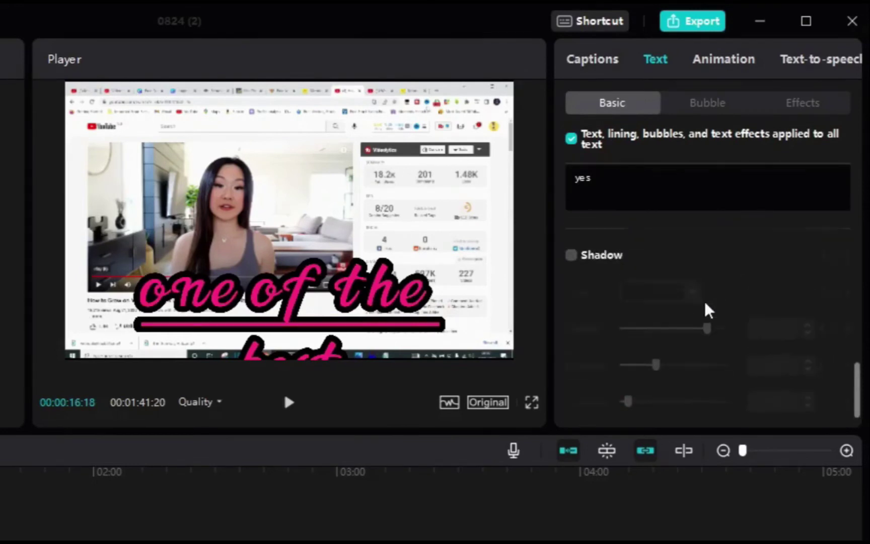
{"action": "scroll", "coordinate": [706, 307], "scroll_direction": "up", "scroll_amount": 2}
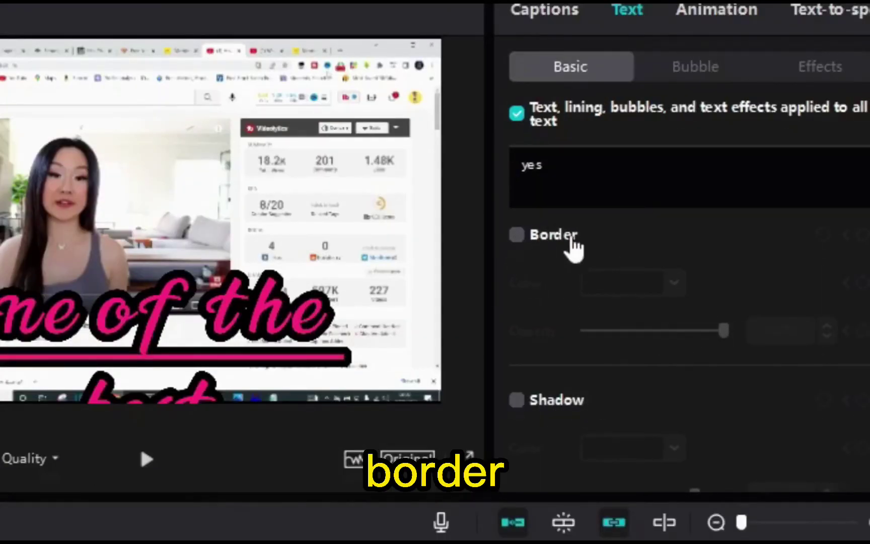
{"action": "scroll", "coordinate": [583, 248], "scroll_direction": "up", "scroll_amount": 2}
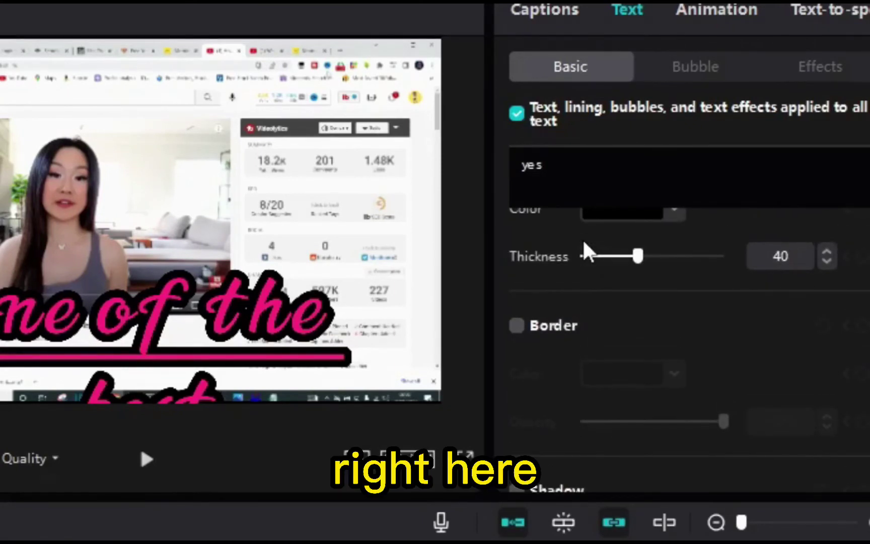
{"action": "scroll", "coordinate": [581, 249], "scroll_direction": "up", "scroll_amount": 2}
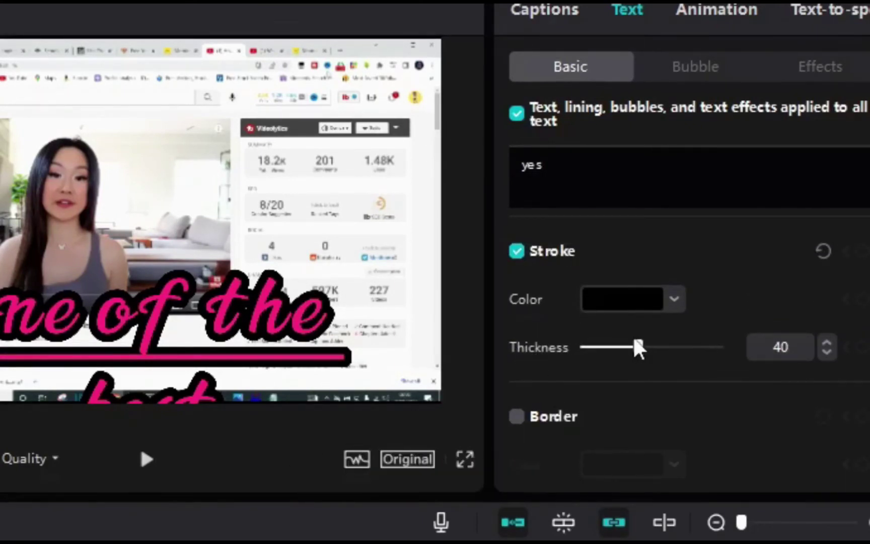
{"action": "scroll", "coordinate": [633, 343], "scroll_direction": "up", "scroll_amount": 2}
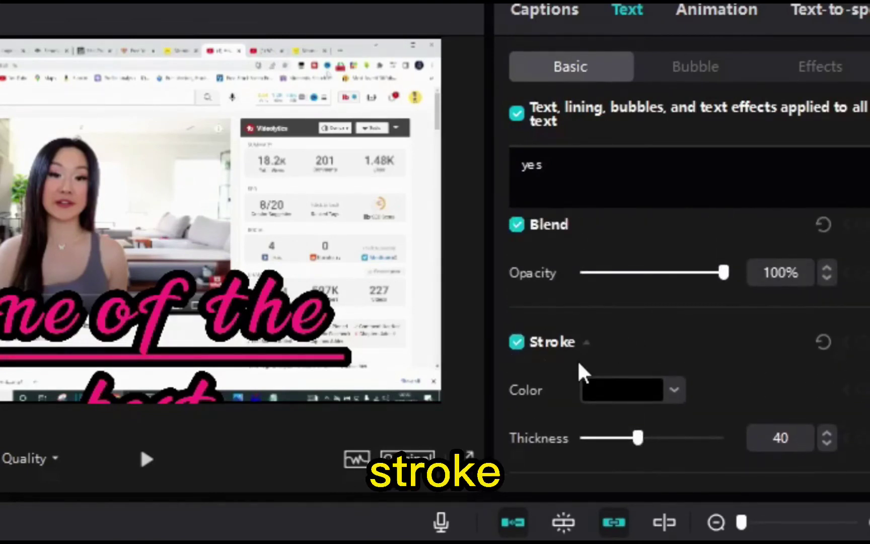
{"action": "scroll", "coordinate": [581, 367], "scroll_direction": "up", "scroll_amount": 2}
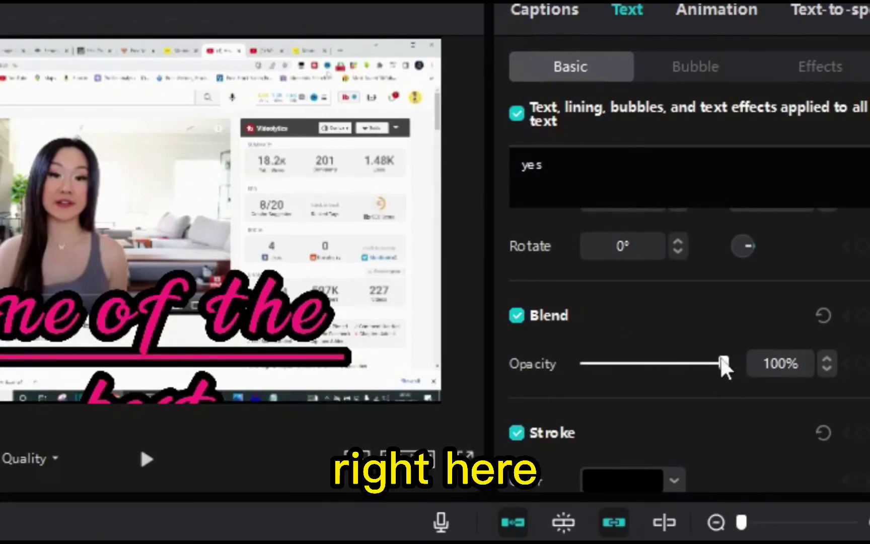
{"action": "scroll", "coordinate": [657, 361], "scroll_direction": "up", "scroll_amount": 2}
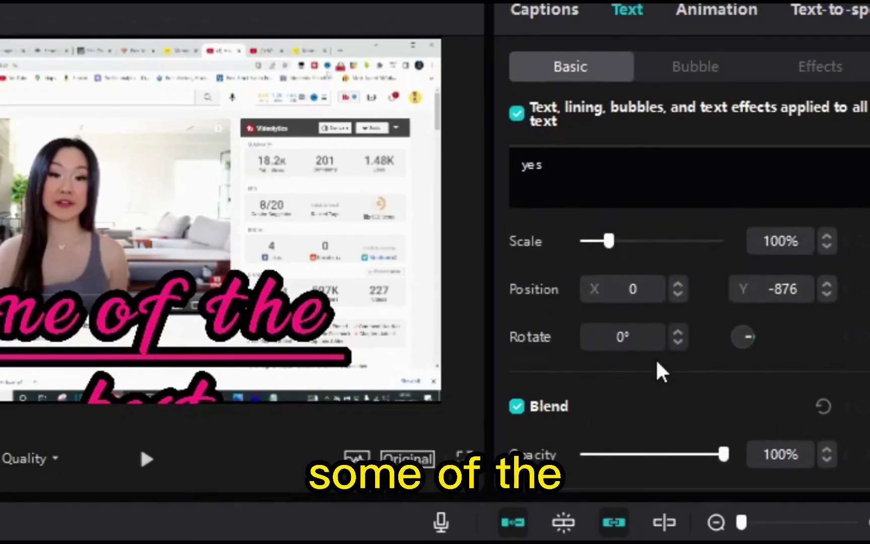
{"action": "scroll", "coordinate": [657, 361], "scroll_direction": "up", "scroll_amount": 2}
{"action": "scroll", "coordinate": [658, 361], "scroll_direction": "up", "scroll_amount": 1}
{"action": "scroll", "coordinate": [657, 361], "scroll_direction": "up", "scroll_amount": 1}
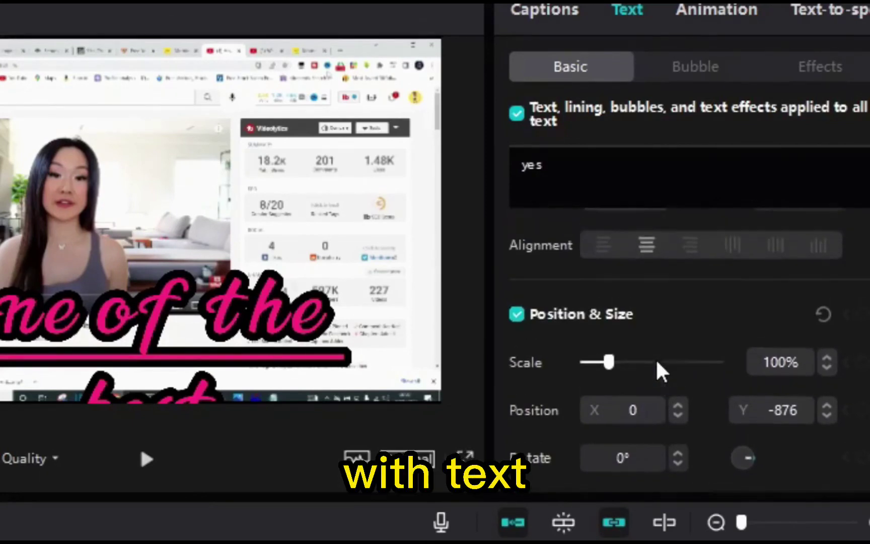
{"action": "scroll", "coordinate": [657, 361], "scroll_direction": "up", "scroll_amount": 1}
{"action": "scroll", "coordinate": [657, 362], "scroll_direction": "up", "scroll_amount": 2}
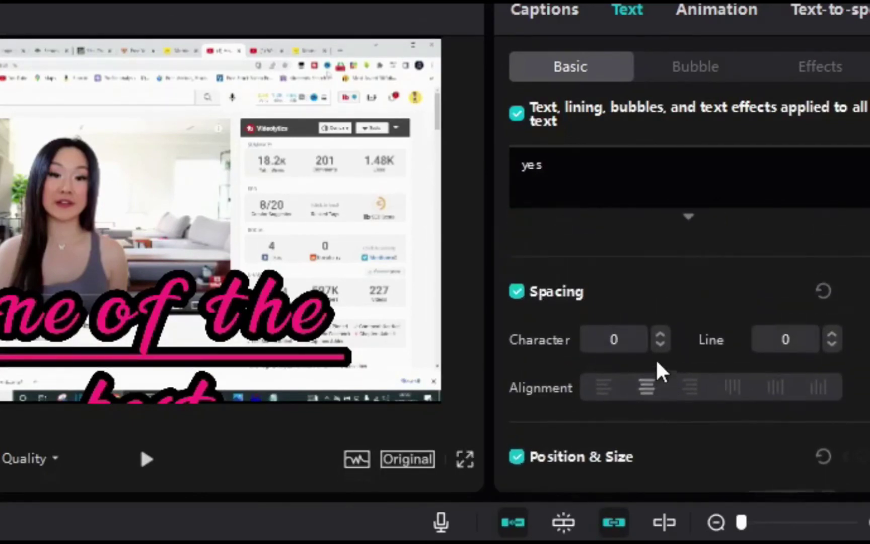
{"action": "scroll", "coordinate": [657, 360], "scroll_direction": "up", "scroll_amount": 1}
{"action": "scroll", "coordinate": [639, 367], "scroll_direction": "up", "scroll_amount": 1}
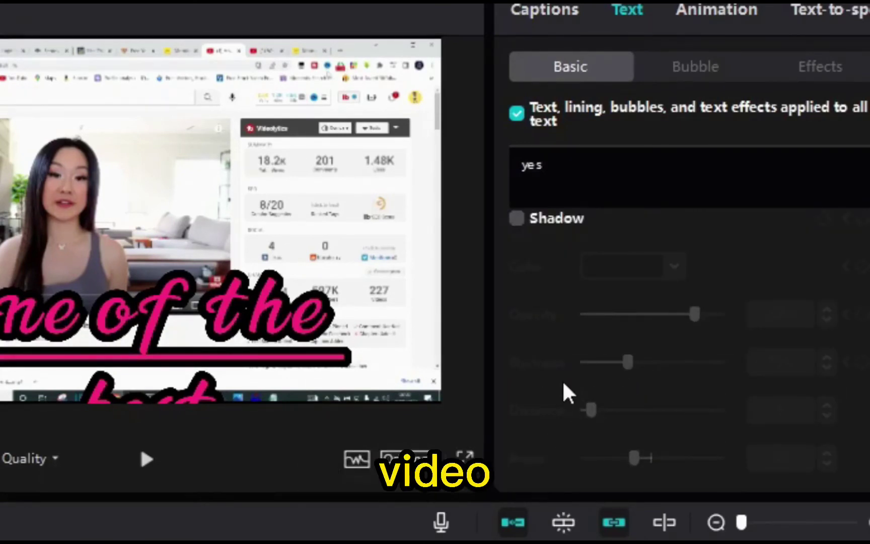
{"action": "scroll", "coordinate": [589, 318], "scroll_direction": "up", "scroll_amount": 2}
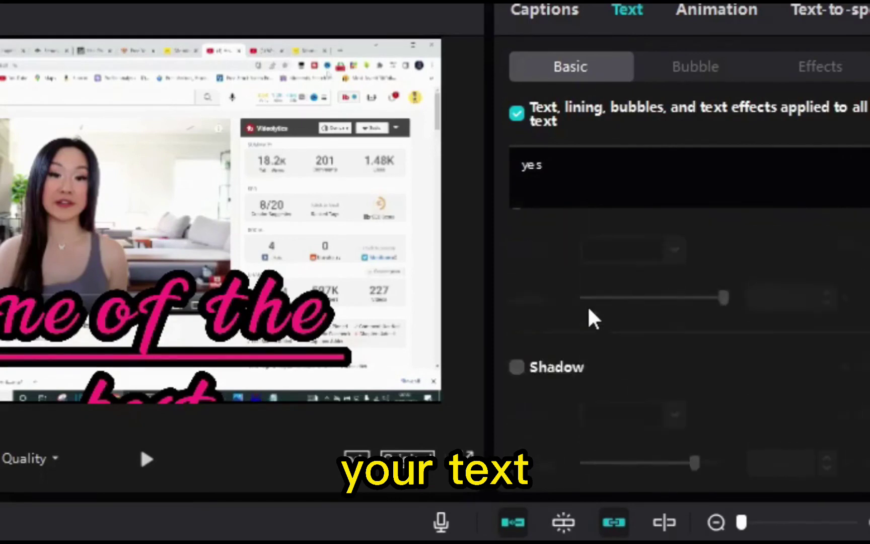
{"action": "scroll", "coordinate": [589, 318], "scroll_direction": "up", "scroll_amount": 2}
{"action": "scroll", "coordinate": [589, 318], "scroll_direction": "up", "scroll_amount": 2}
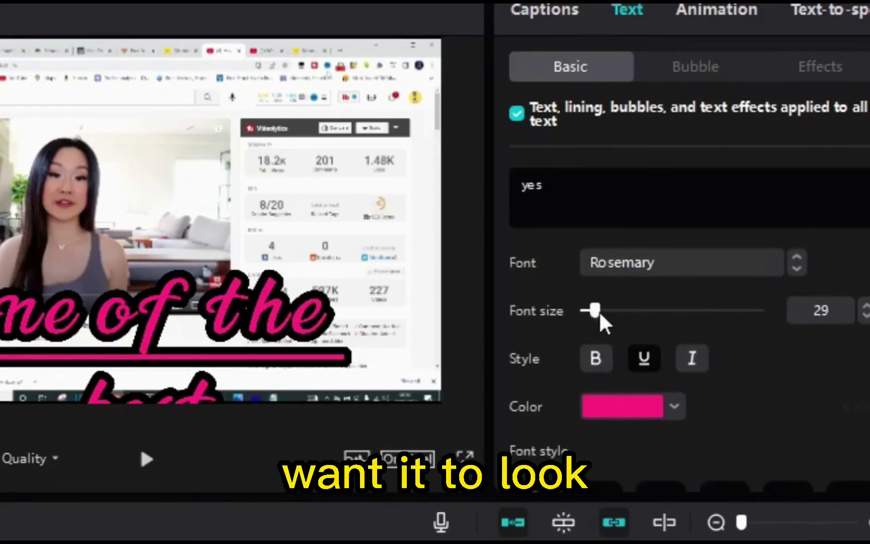
Shrink captions to size 19, drop the underline, and apply the yellow outlined style.
{"action": "left_click_drag", "start_coordinate": [593, 311], "coordinate": [589, 312]}
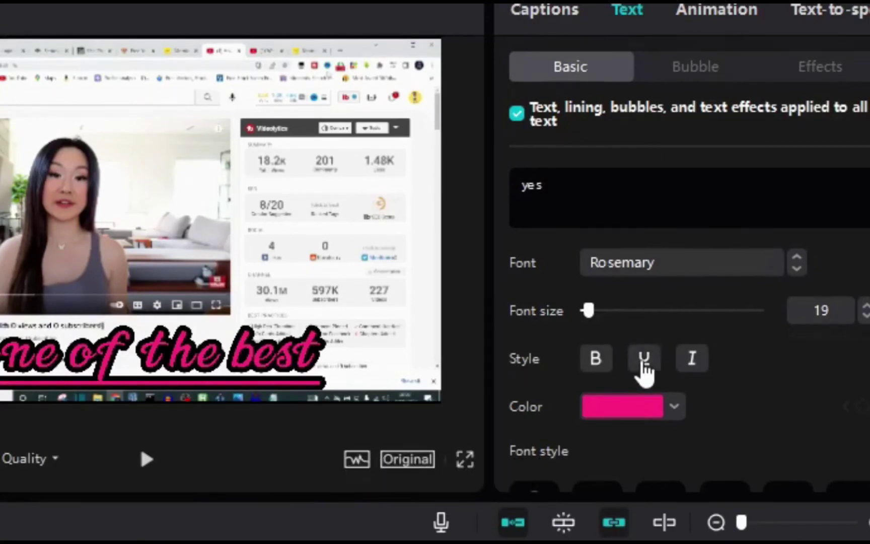
{"action": "left_click", "coordinate": [642, 358]}
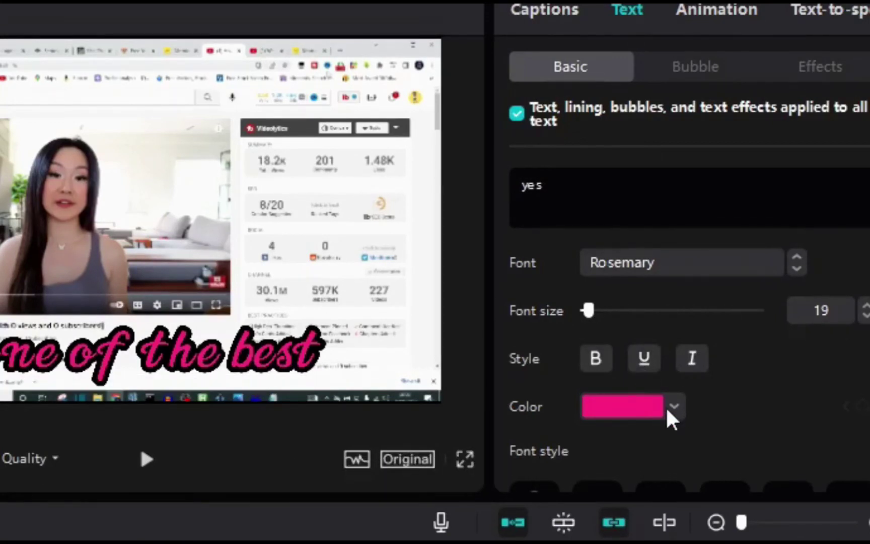
{"action": "scroll", "coordinate": [669, 414], "scroll_direction": "down", "scroll_amount": 3}
{"action": "scroll", "coordinate": [664, 404], "scroll_direction": "down", "scroll_amount": 3}
{"action": "scroll", "coordinate": [662, 398], "scroll_direction": "up", "scroll_amount": 5}
{"action": "scroll", "coordinate": [662, 415], "scroll_direction": "up", "scroll_amount": 2}
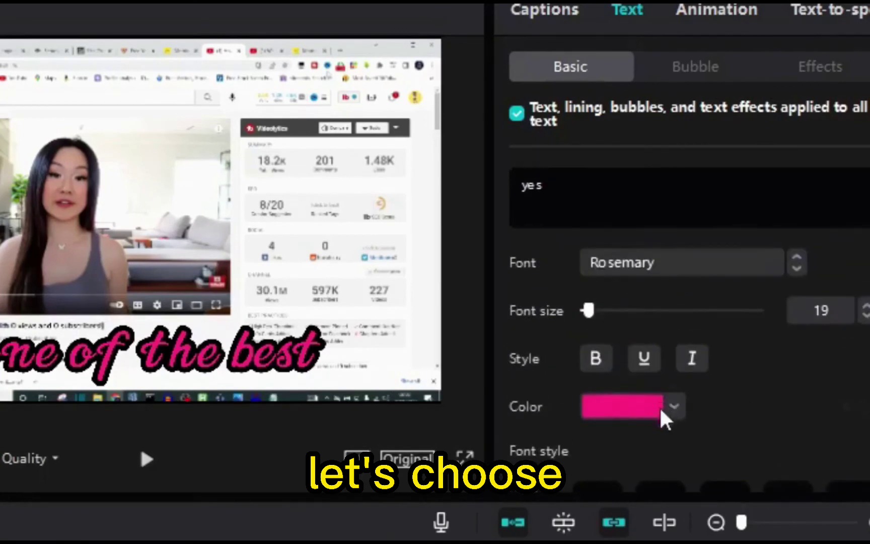
{"action": "scroll", "coordinate": [677, 426], "scroll_direction": "down", "scroll_amount": 2}
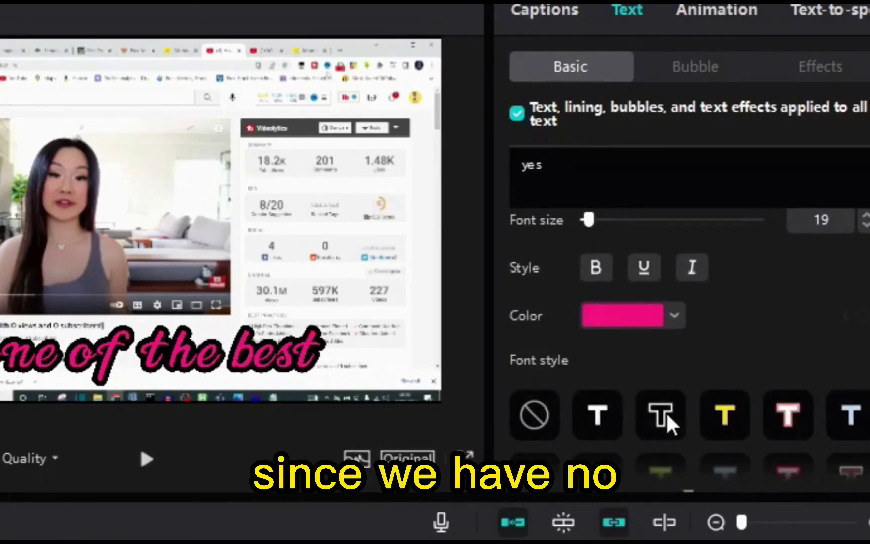
{"action": "left_click", "coordinate": [666, 412]}
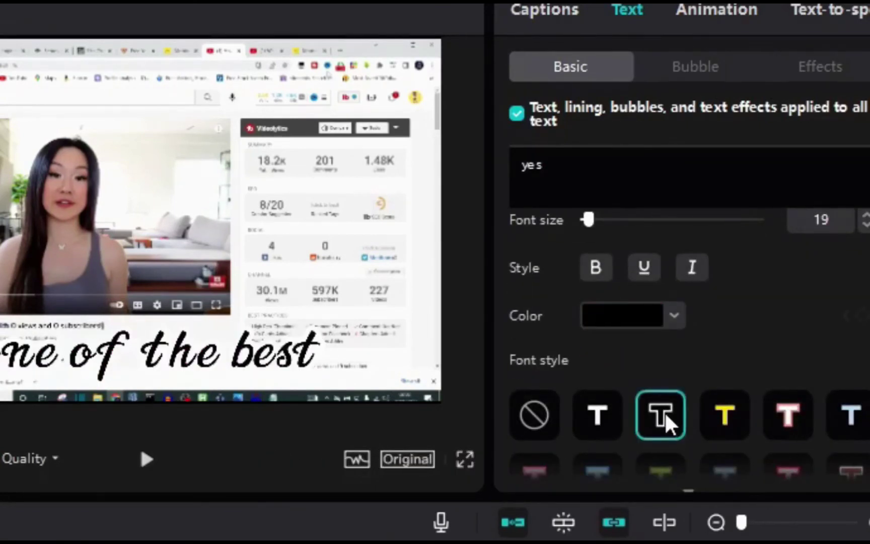
{"action": "left_click", "coordinate": [717, 412]}
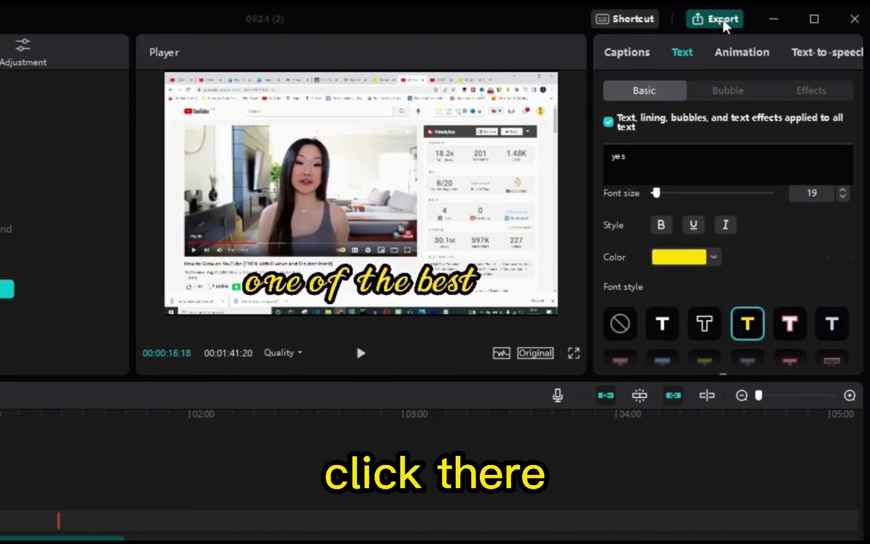
Retitle the export to 'test' and start exporting test.mp4 at 1080P.
{"action": "left_click", "coordinate": [719, 20]}
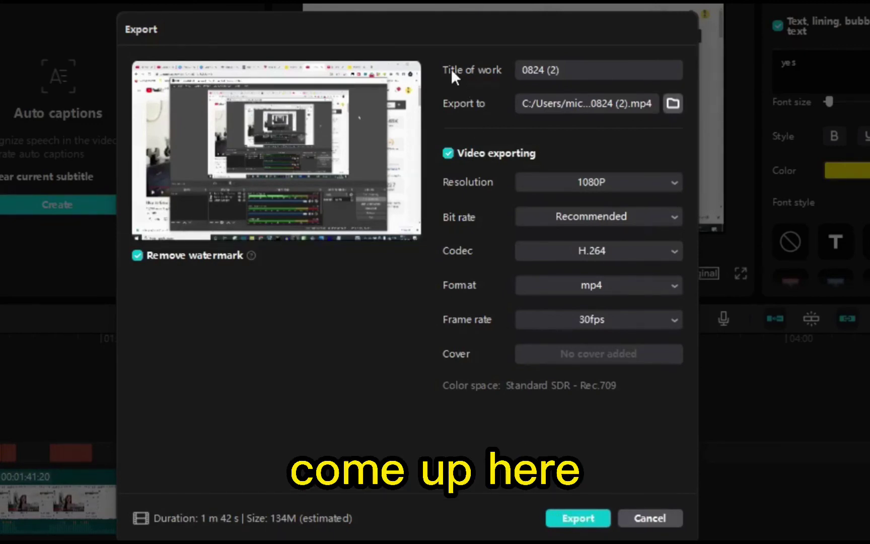
{"action": "left_click", "coordinate": [571, 66]}
{"action": "key", "text": "BackSpace"}
{"action": "key", "text": "BackSpace"}
{"action": "key", "text": "BackSpace"}
{"action": "key", "text": "BackSpace"}
{"action": "key", "text": "BackSpace"}
{"action": "key", "text": "BackSpace"}
{"action": "key", "text": "BackSpace"}
{"action": "key", "text": "BackSpace"}
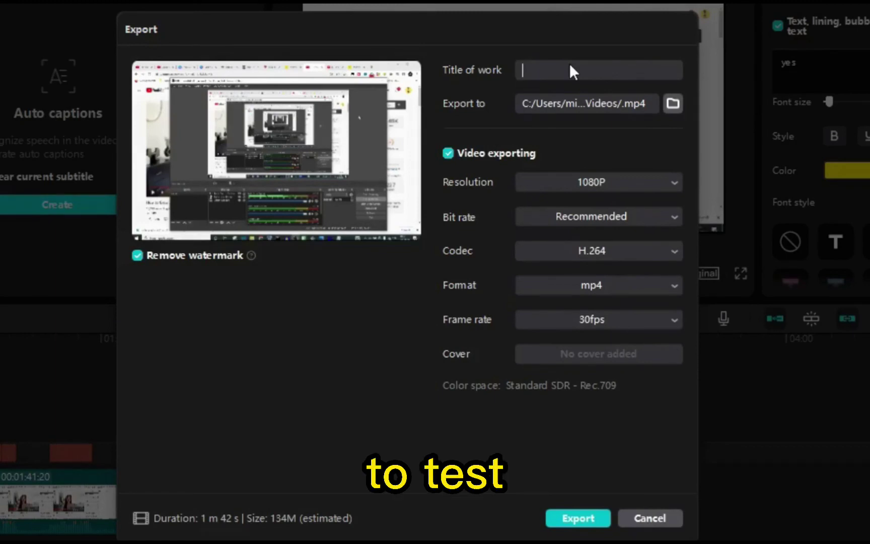
{"action": "type", "text": "test"}
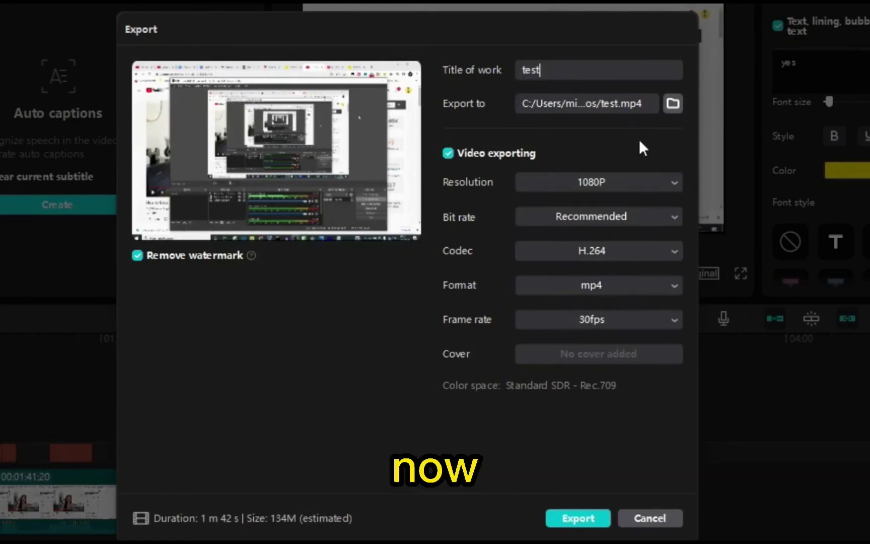
{"action": "left_click", "coordinate": [578, 518]}
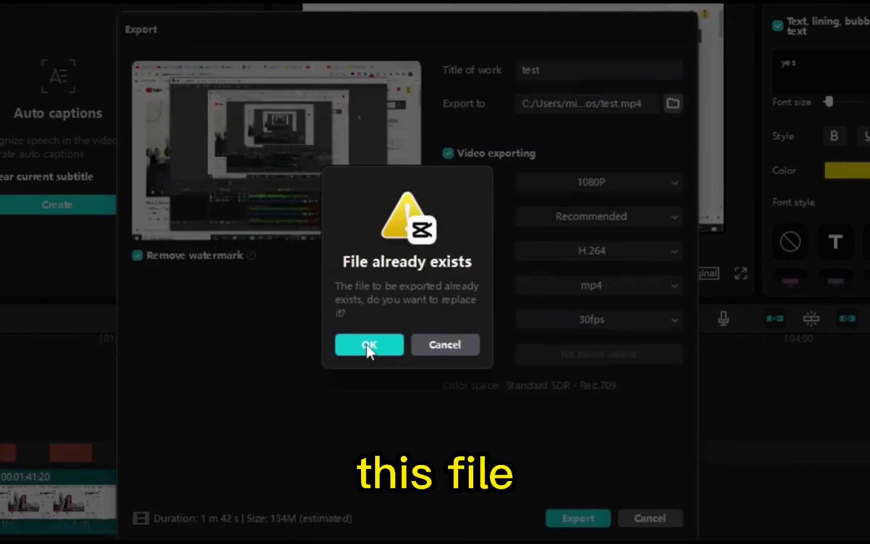
Confirm replacing the existing test.mp4 and let the export finish.
{"action": "left_click", "coordinate": [367, 343]}
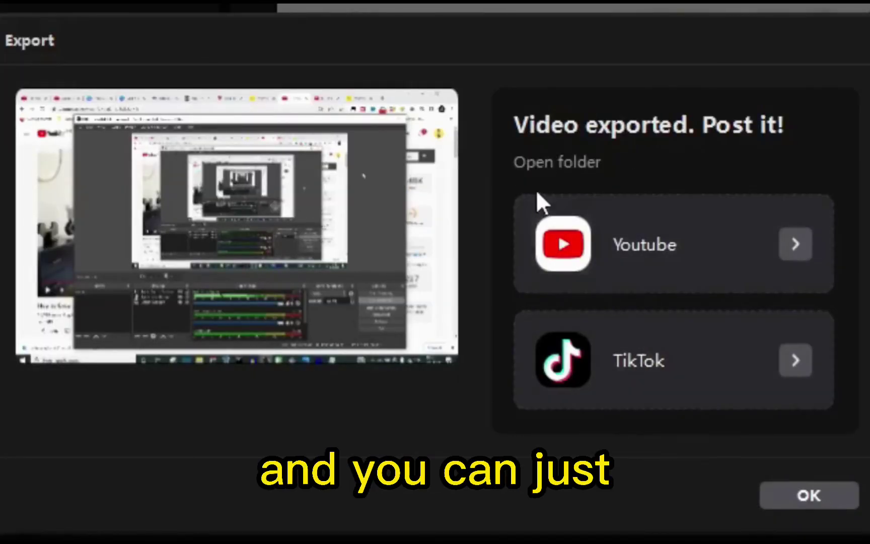
Open the export folder and play test.mp4 in the media player.
{"action": "left_click", "coordinate": [562, 166]}
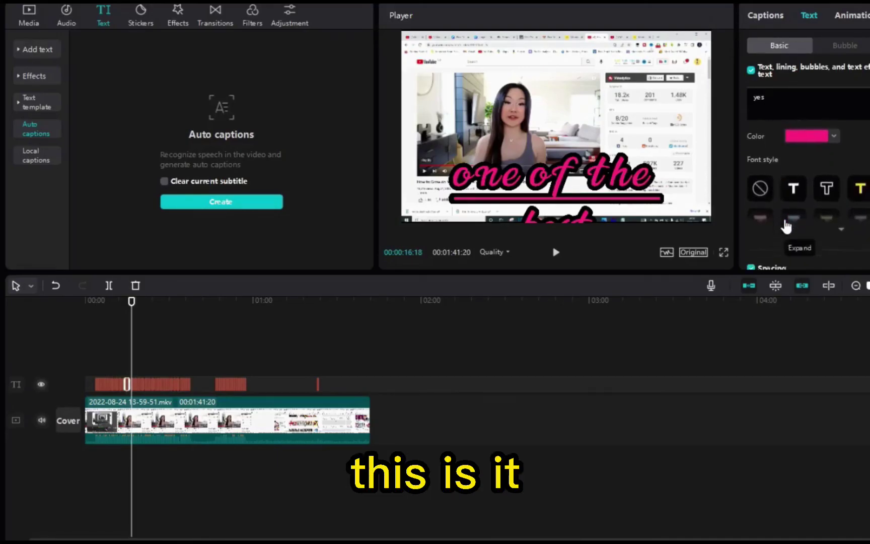
{"action": "scroll", "coordinate": [786, 226], "scroll_direction": "down", "scroll_amount": 1}
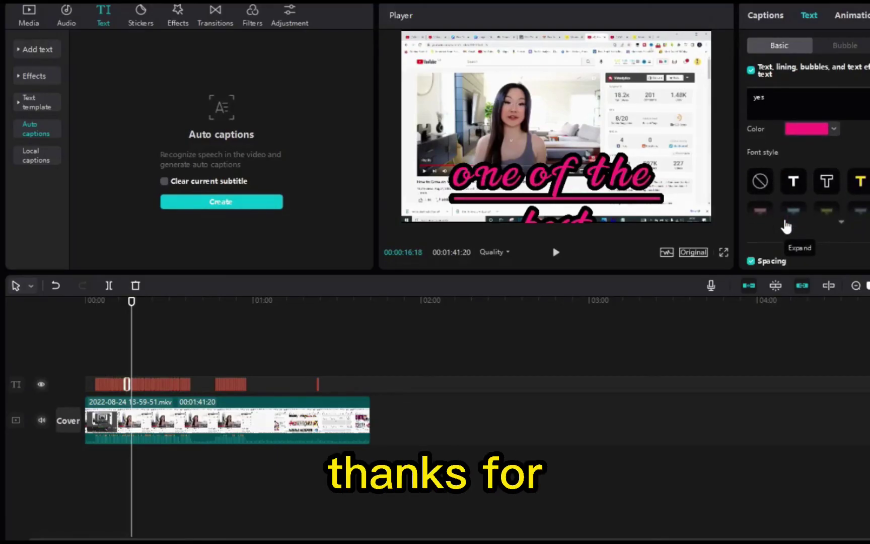
{"action": "scroll", "coordinate": [786, 226], "scroll_direction": "down", "scroll_amount": 2}
{"action": "scroll", "coordinate": [787, 226], "scroll_direction": "down", "scroll_amount": 2}
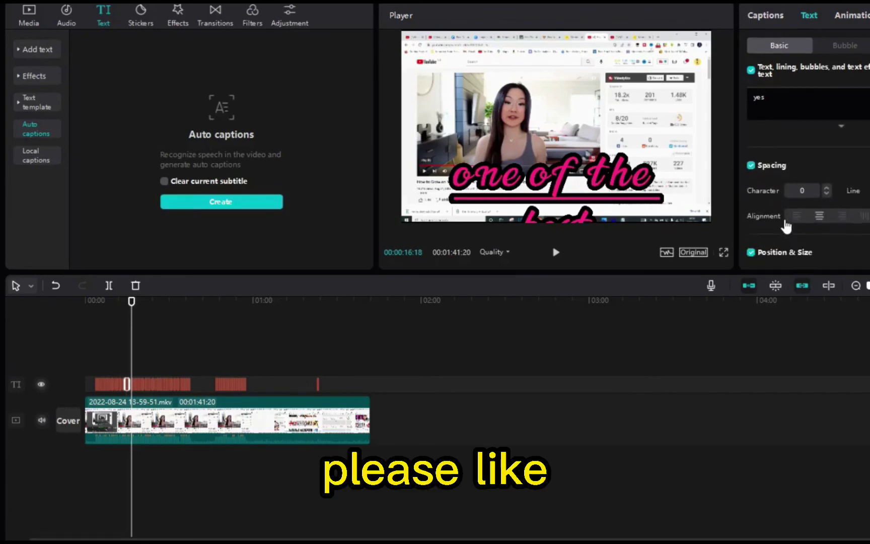
{"action": "scroll", "coordinate": [787, 226], "scroll_direction": "down", "scroll_amount": 2}
{"action": "scroll", "coordinate": [787, 227], "scroll_direction": "down", "scroll_amount": 1}
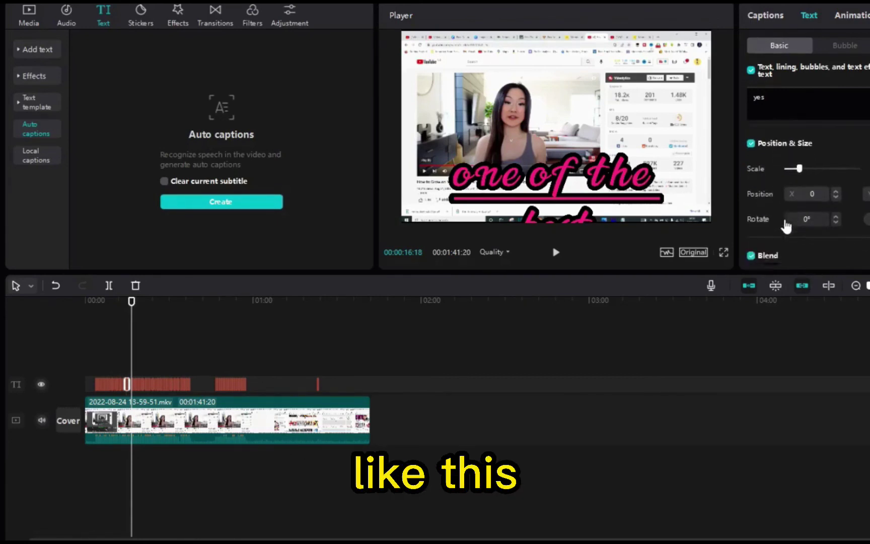
{"action": "scroll", "coordinate": [786, 227], "scroll_direction": "down", "scroll_amount": 1}
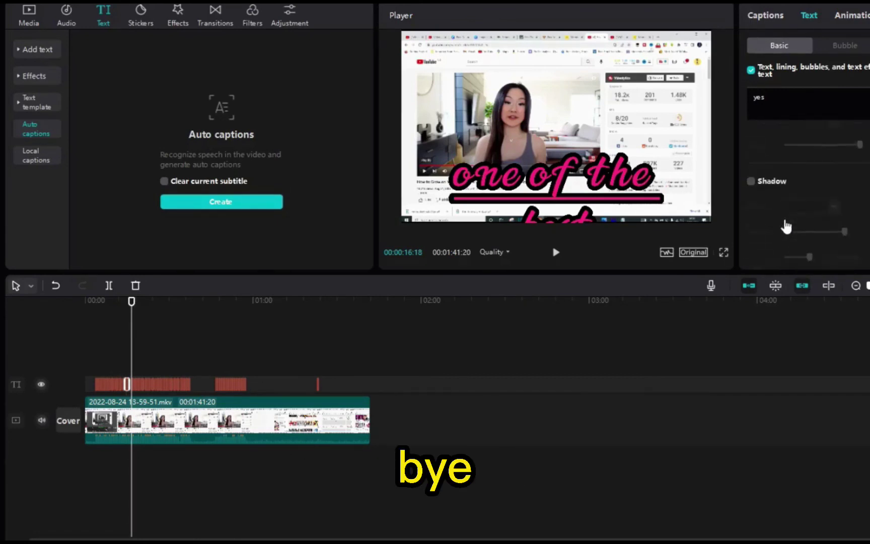